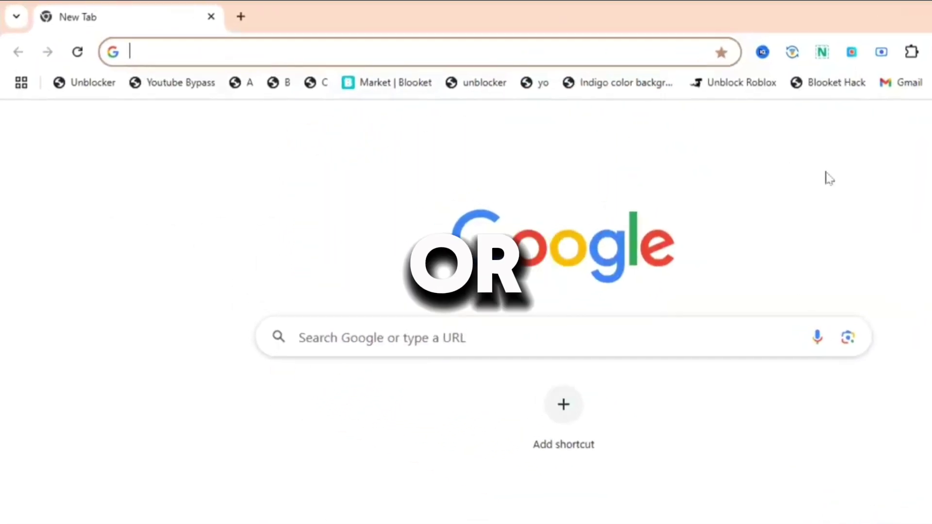
text(microsfot of)
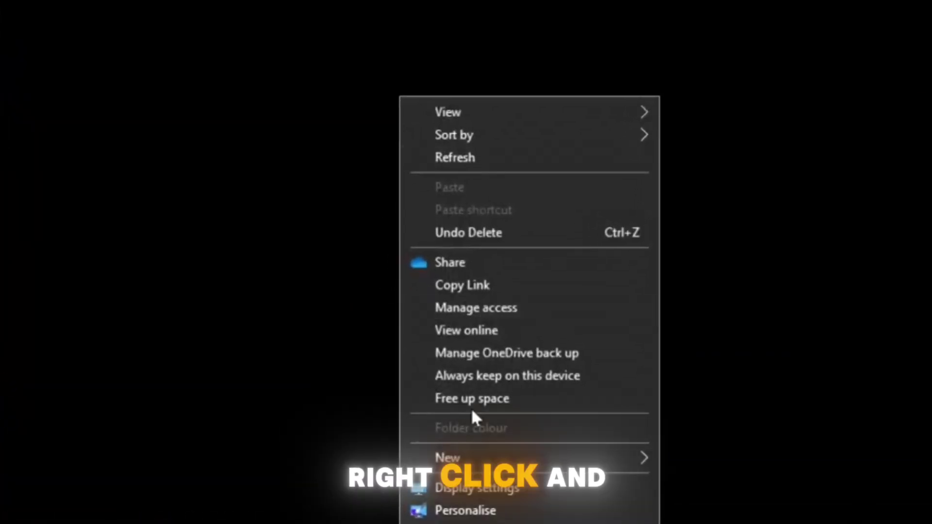
mouse_move(530, 457)
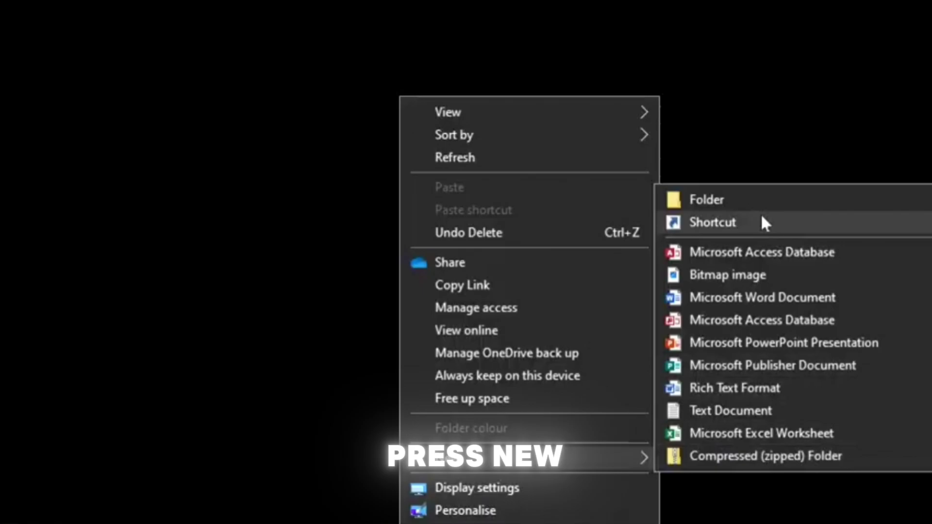
- Create a new folder on the desktop named Office
click(749, 199)
text(Offic)
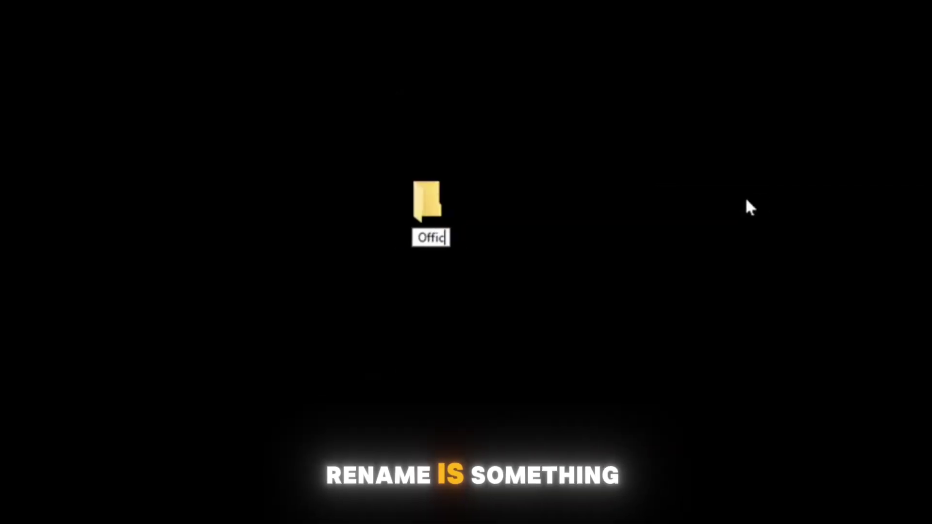
text(e)
text(offi)
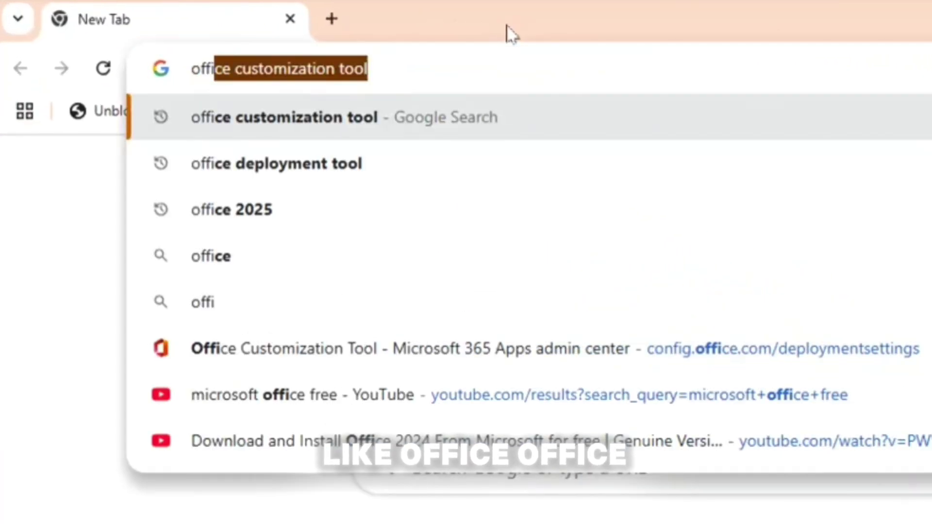
text(ce deploymen)
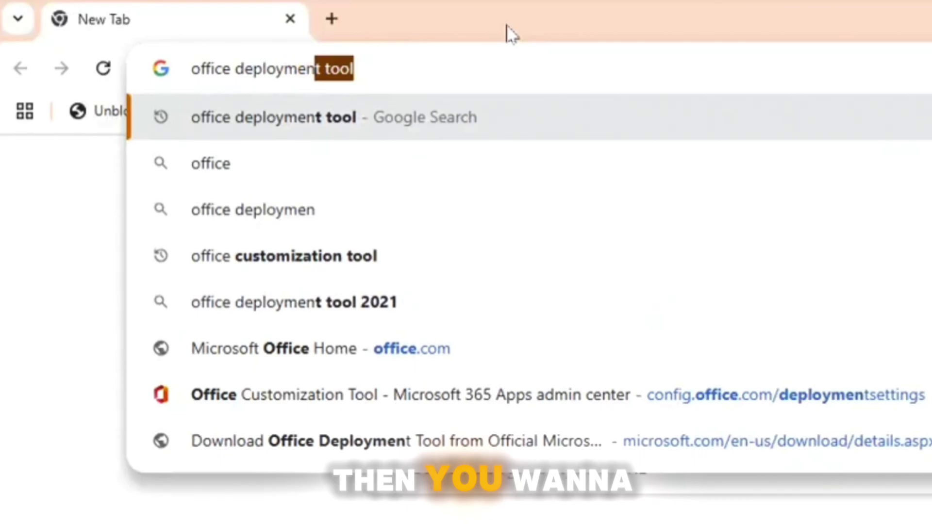
text(t tool)
- Search 'office deployment tool' and download the installer from Microsoft's official page
key(Return)
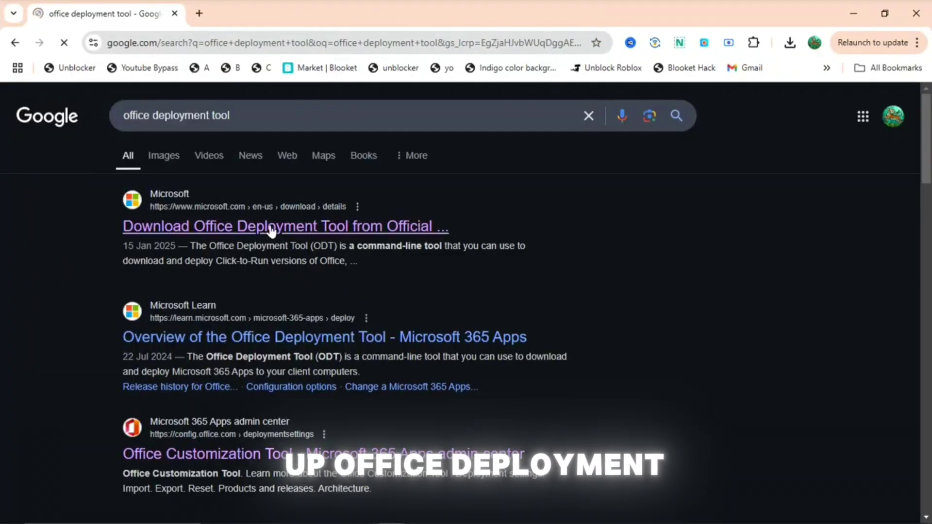
click(272, 227)
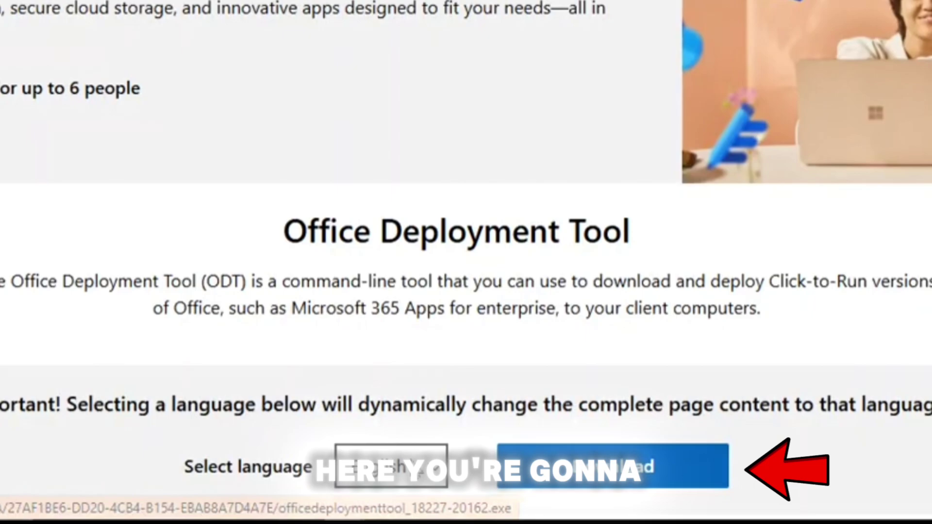
click(548, 454)
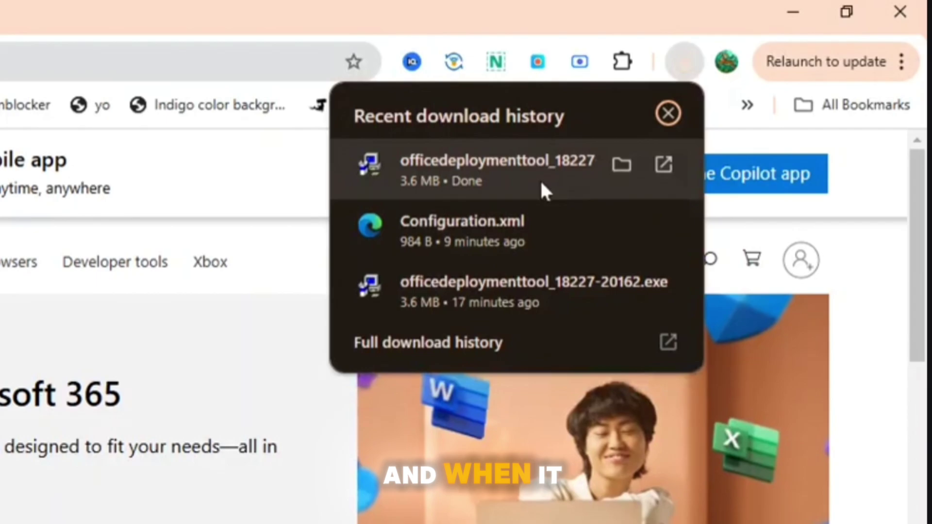
- Run the downloaded installer as administrator and extract its files into the desktop Office folder
click(621, 165)
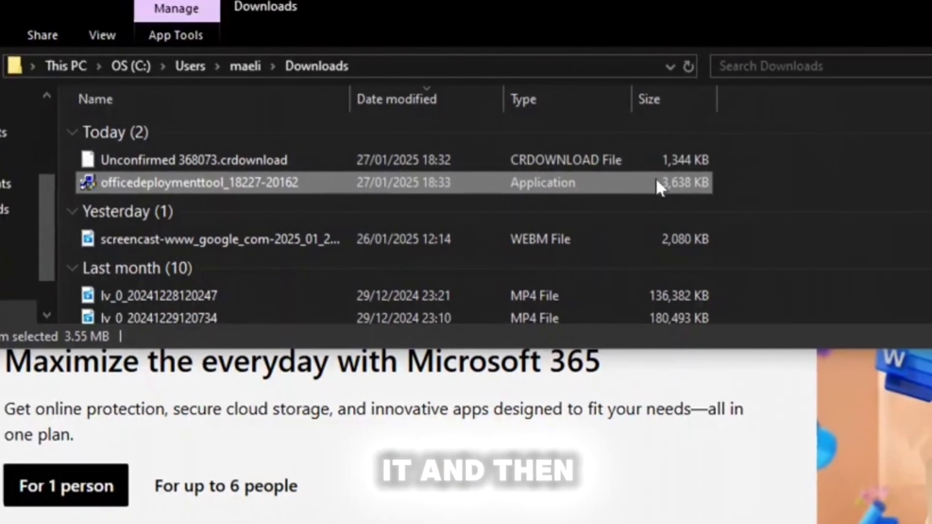
right_click(779, 182)
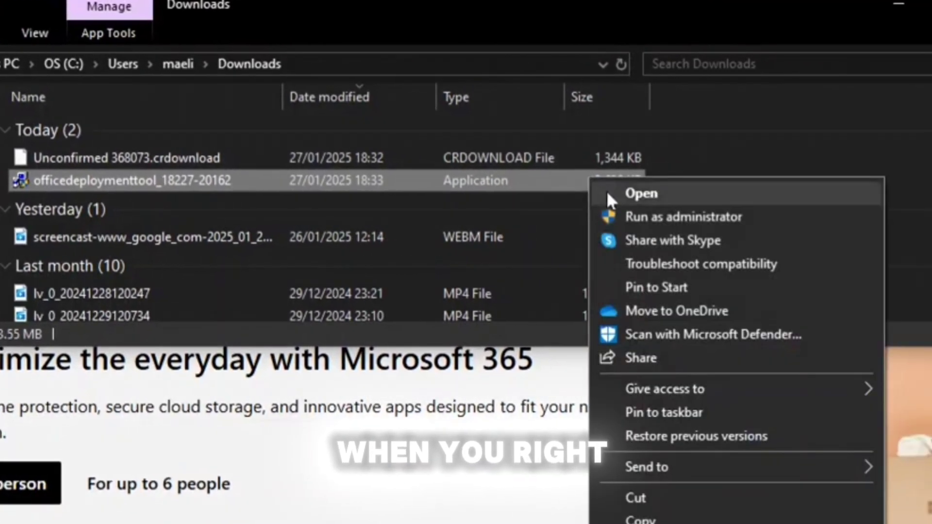
click(618, 211)
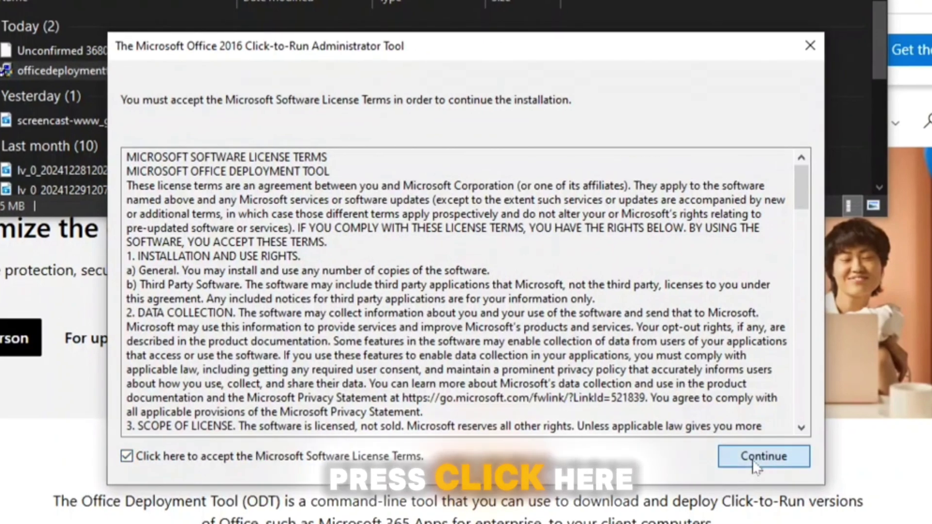
click(756, 459)
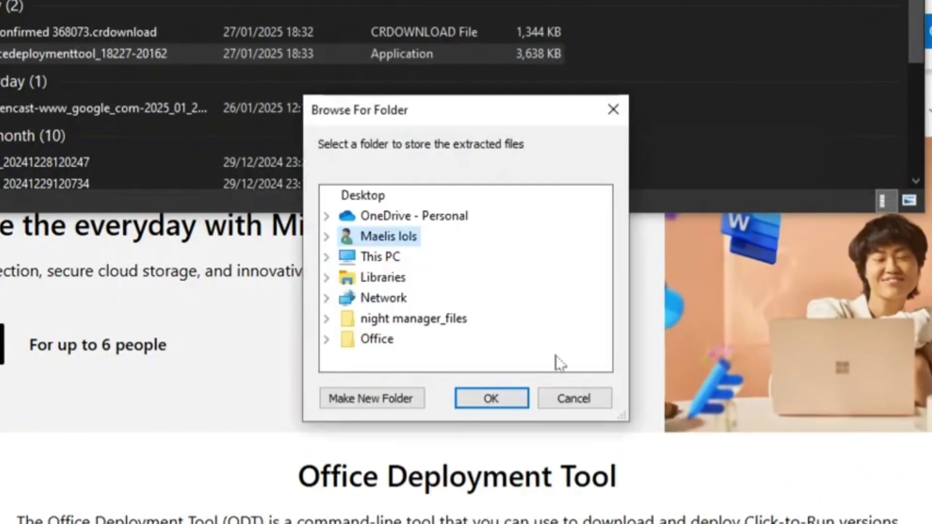
click(491, 400)
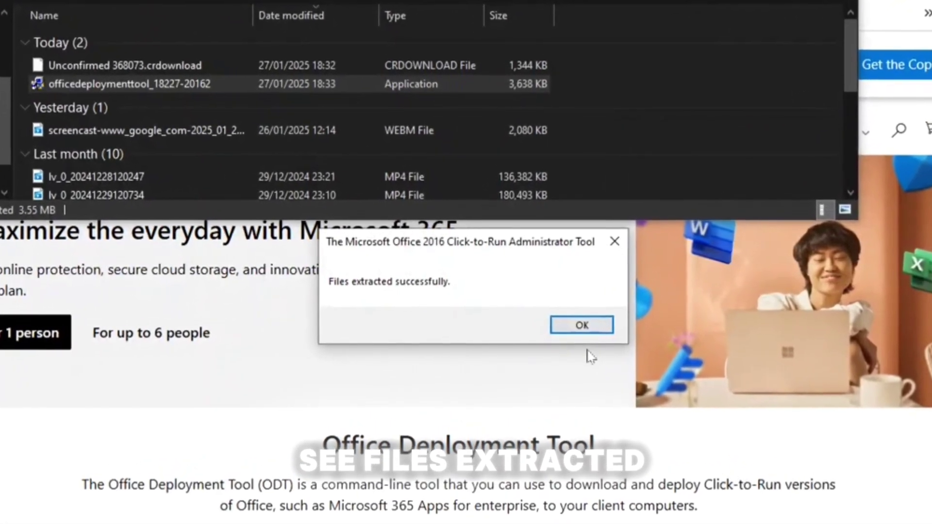
click(587, 330)
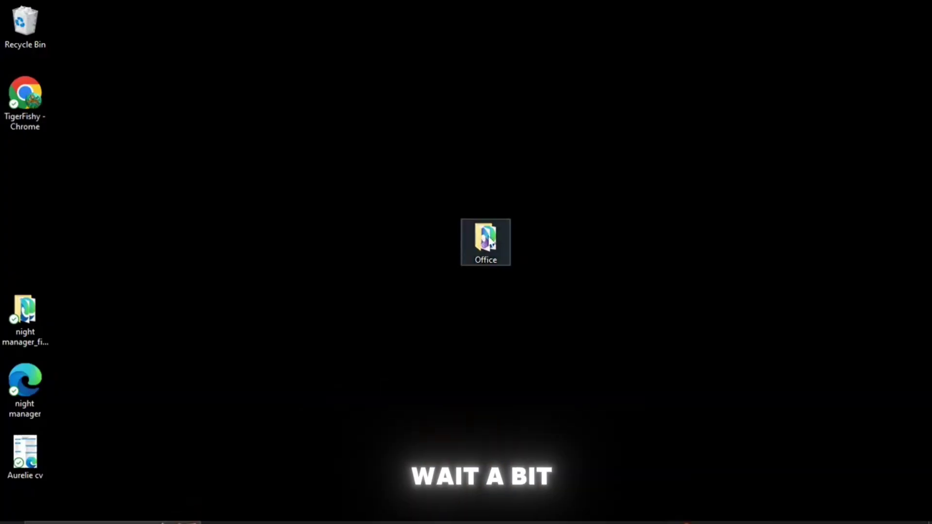
- Delete the sample configuration-Office365-x64 file so only setup remains in the Office folder
double_click(488, 240)
right_click(243, 108)
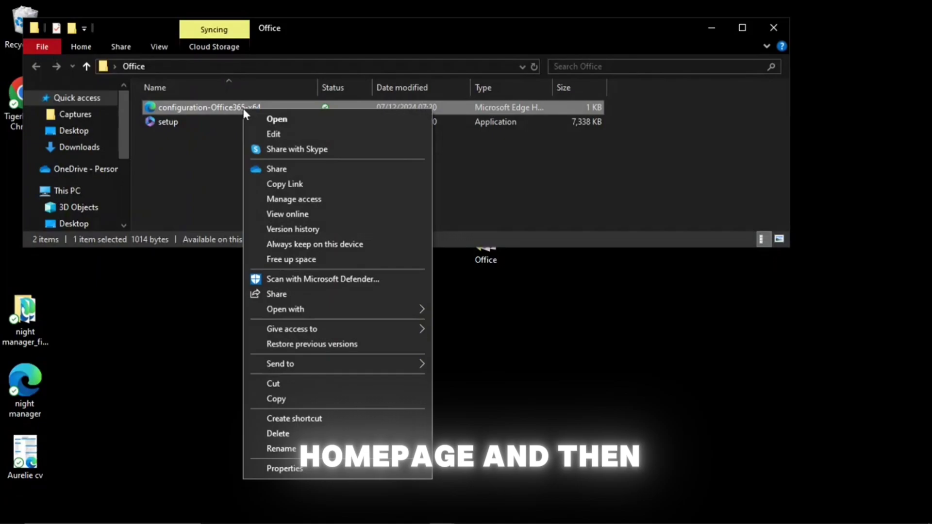
click(292, 434)
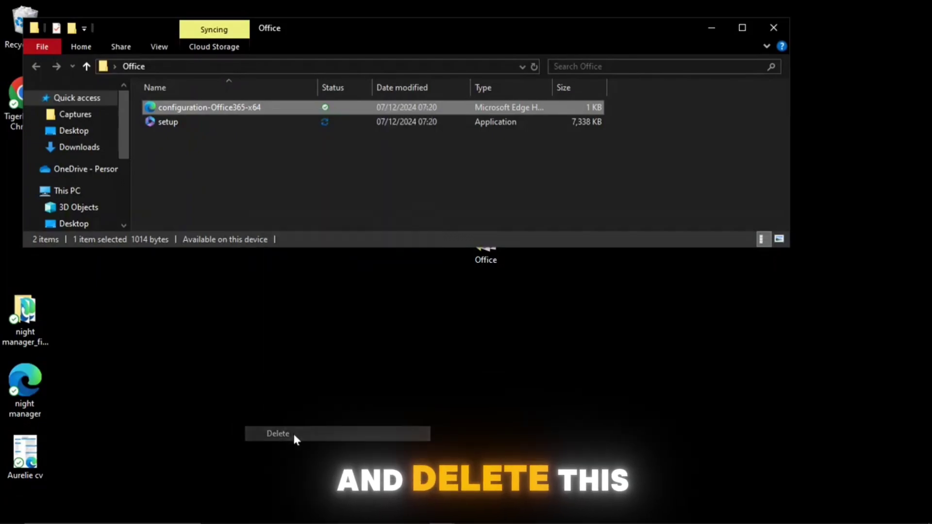
click(714, 26)
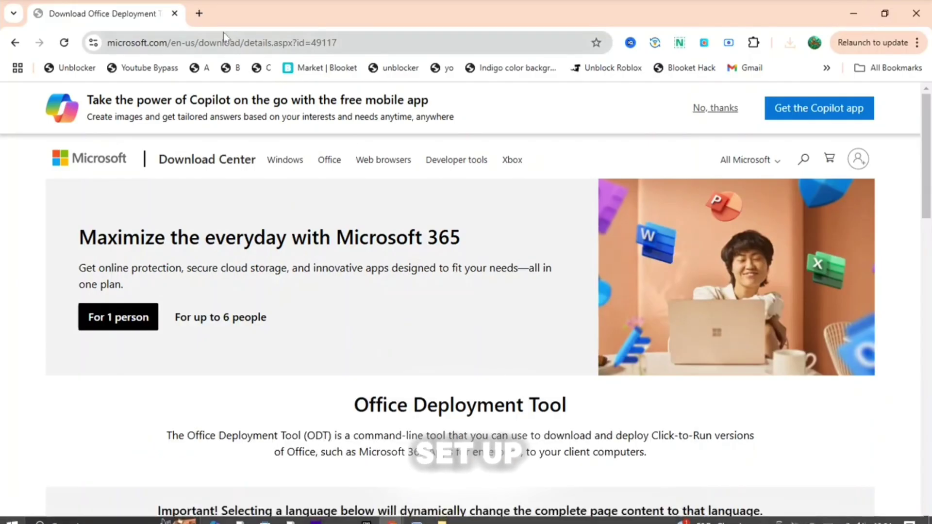
- Search 'office customization tool' in a new browser tab
click(200, 13)
text(office cu)
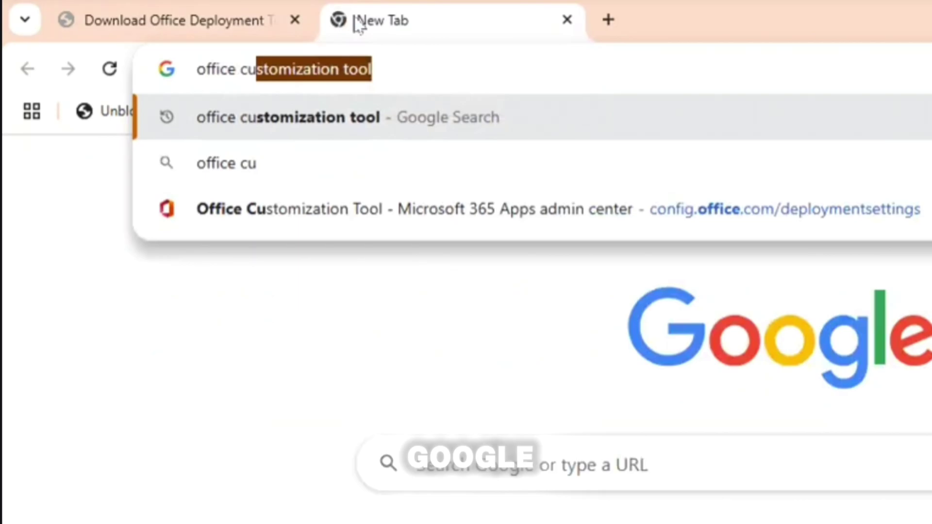
text(stomisation)
key(Return)
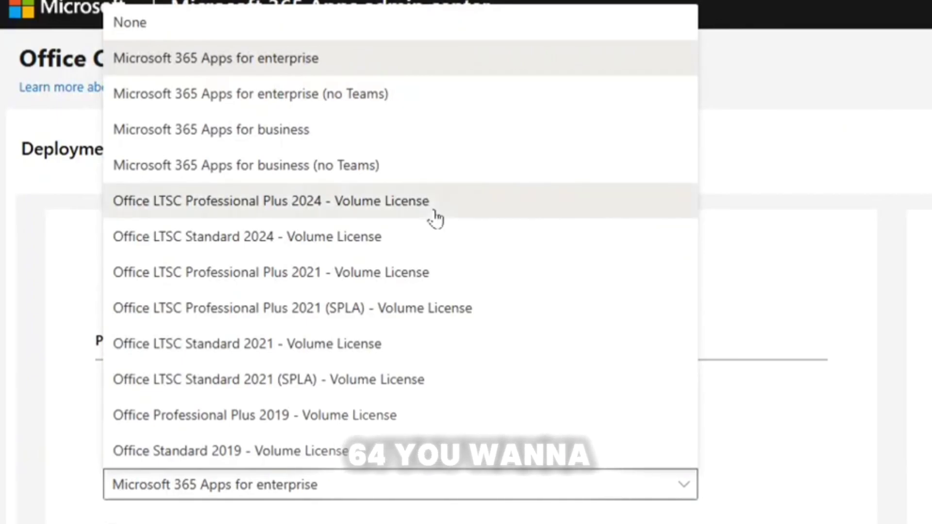
- Select 64-bit Office LTSC Professional Plus 2024 and exclude Access from the deployed apps
click(435, 218)
scroll(375, 328, down, 3)
scroll(375, 328, down, 3)
scroll(373, 330, down, 2)
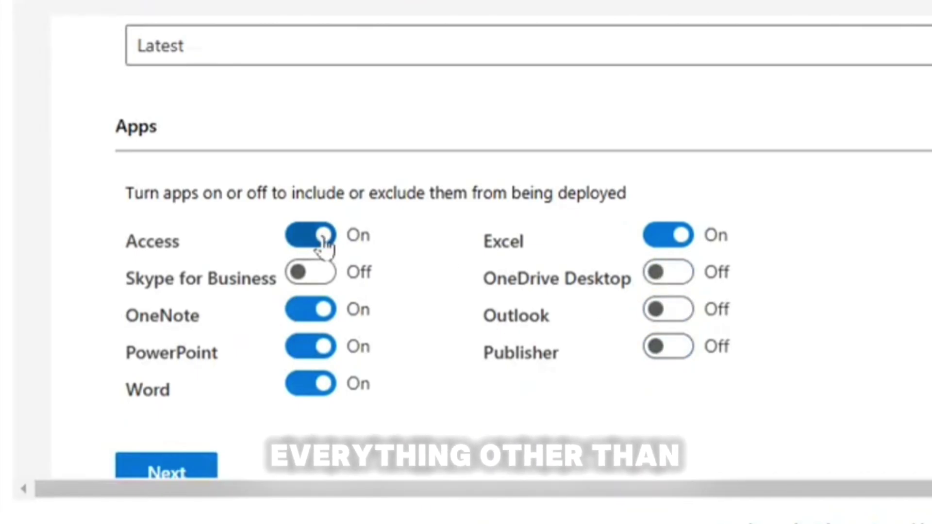
click(321, 239)
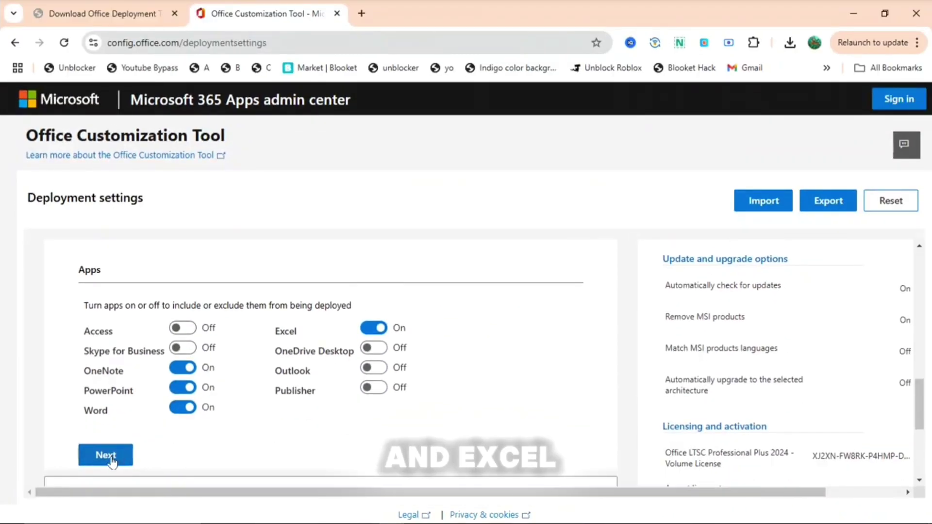
click(106, 456)
click(96, 399)
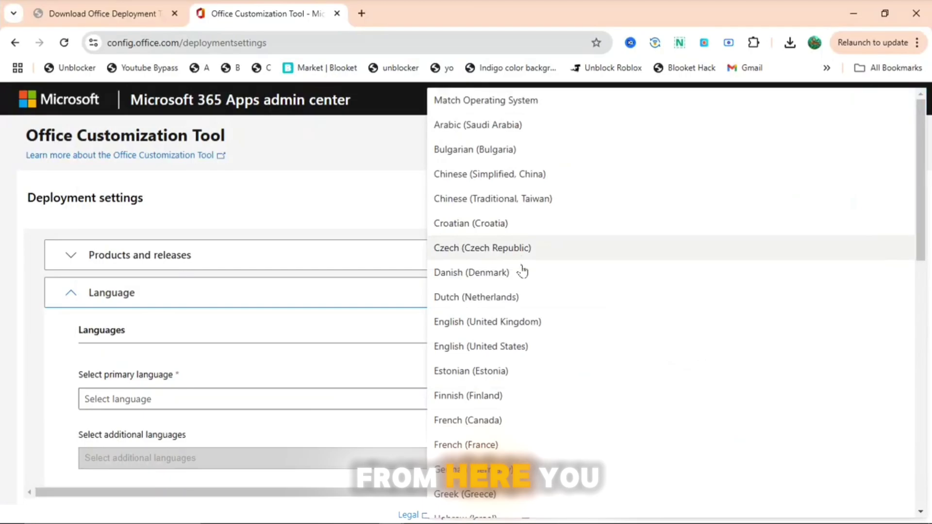
- Set the primary language to English (United Kingdom) and proceed through update, licensing and general settings
click(510, 322)
scroll(527, 318, down, 2)
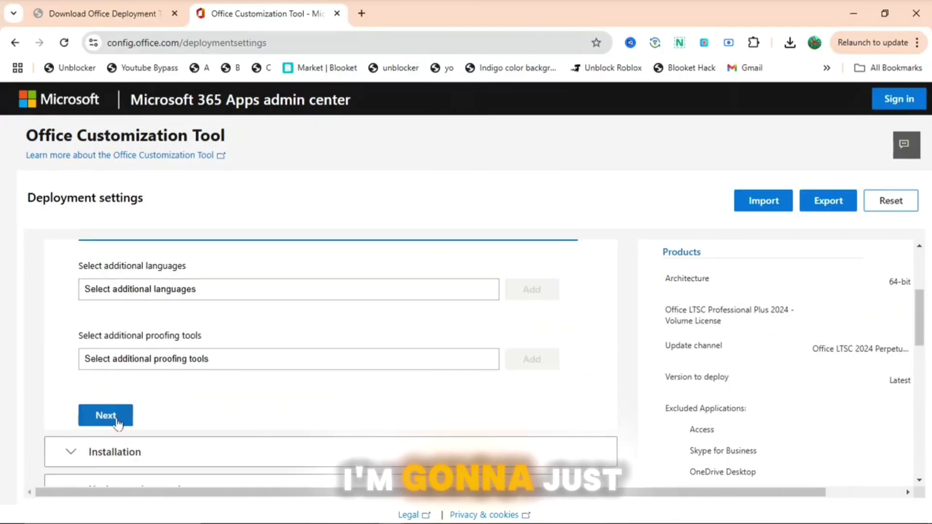
click(106, 416)
scroll(107, 384, down, 2)
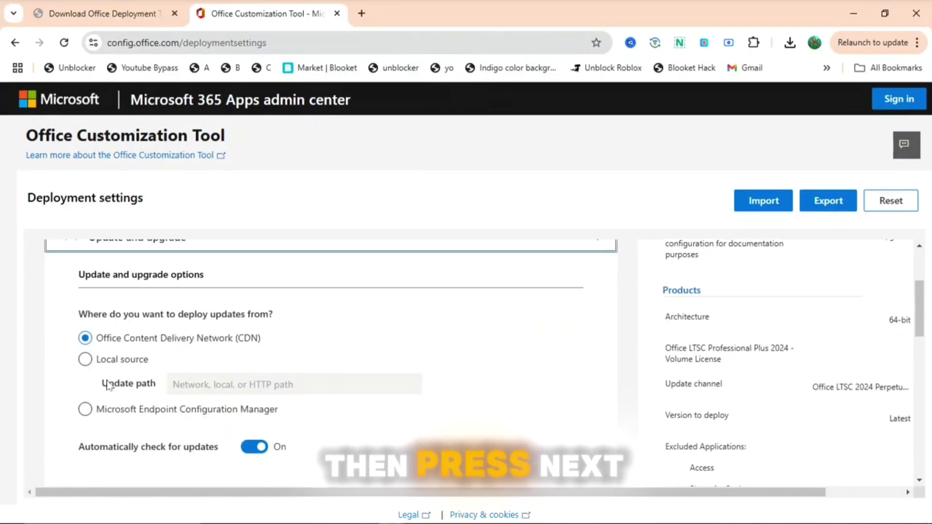
scroll(107, 384, down, 2)
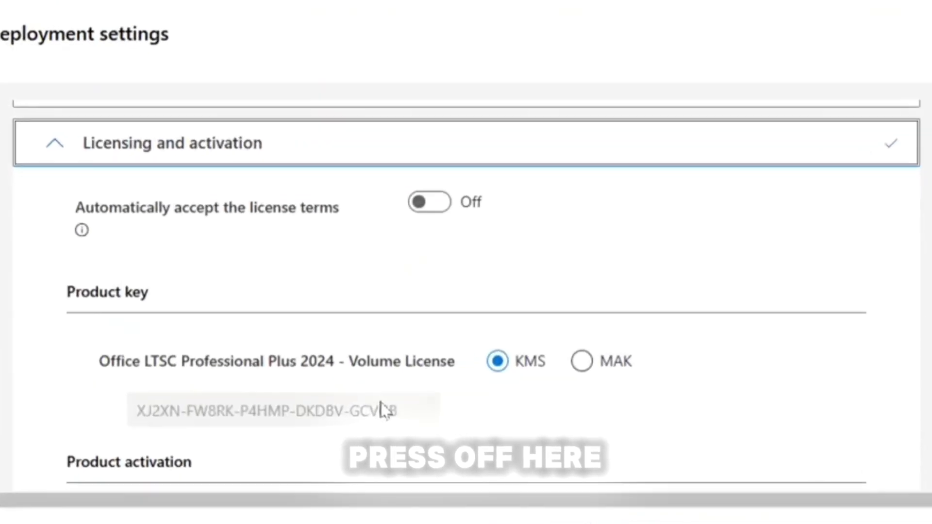
scroll(277, 436, down, 2)
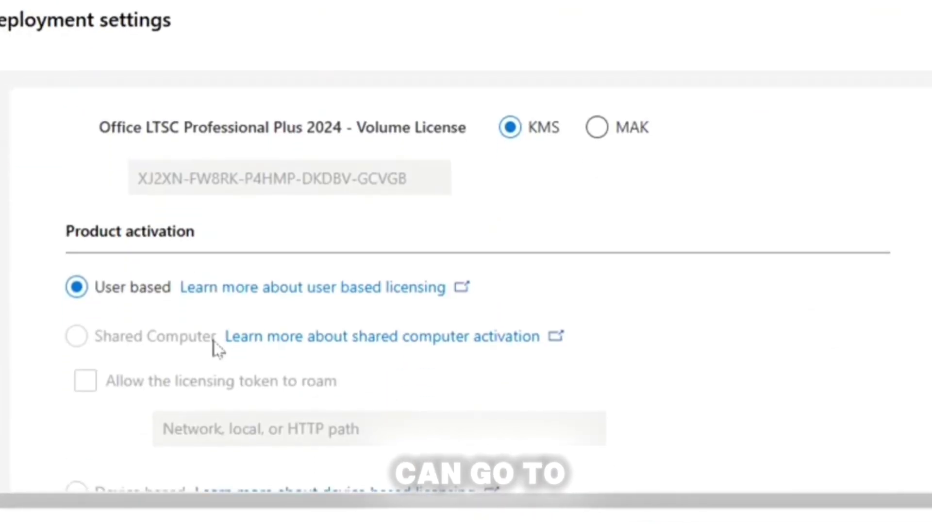
scroll(213, 341, down, 2)
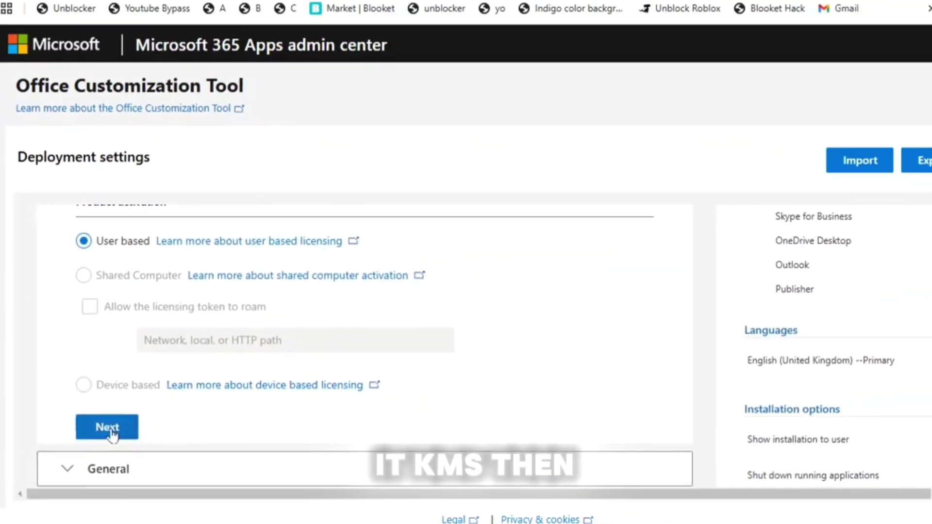
click(109, 430)
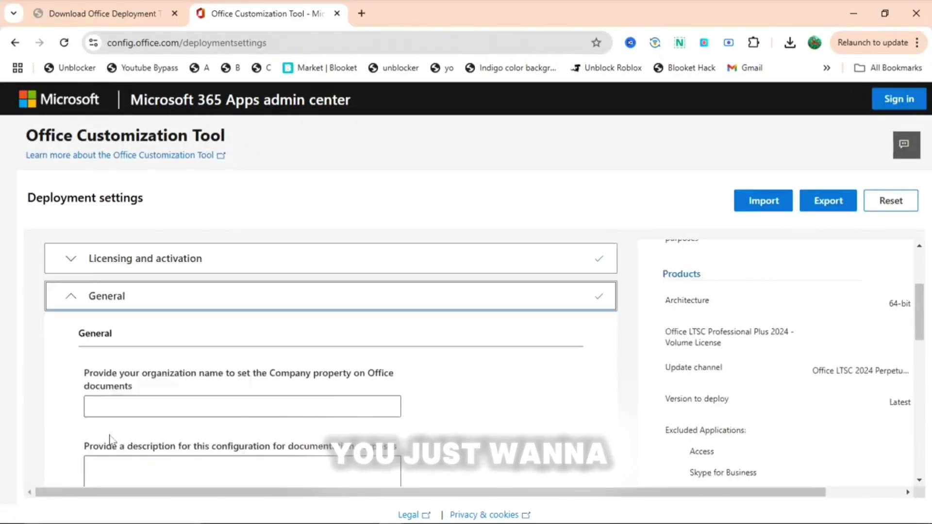
scroll(117, 364, down, 5)
click(121, 280)
scroll(328, 327, down, 10)
scroll(622, 278, down, 10)
- Export the finished configuration as Configuration.xml with the default format, accepting the license terms
click(115, 422)
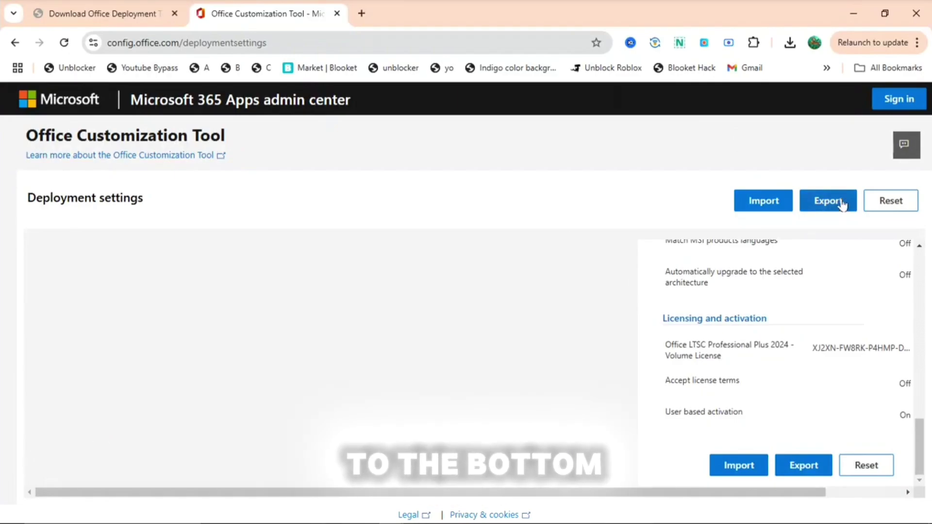
click(828, 201)
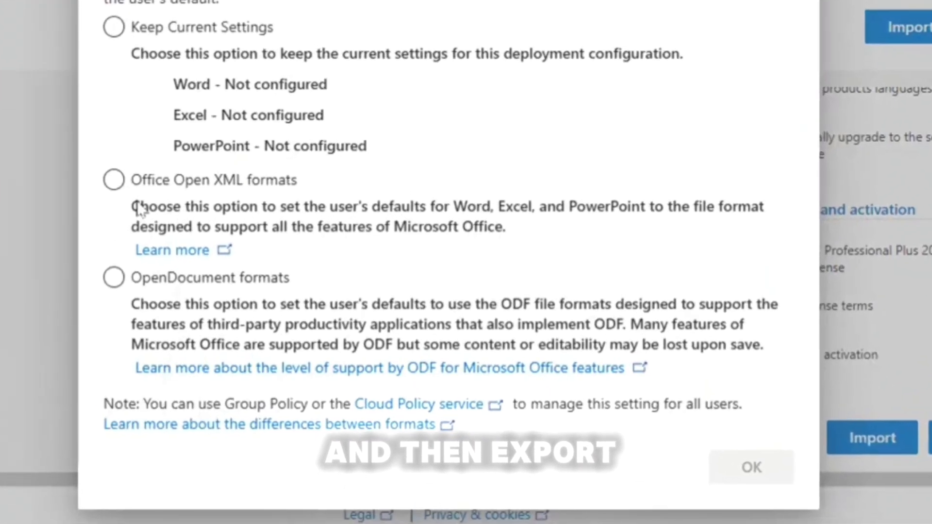
click(752, 470)
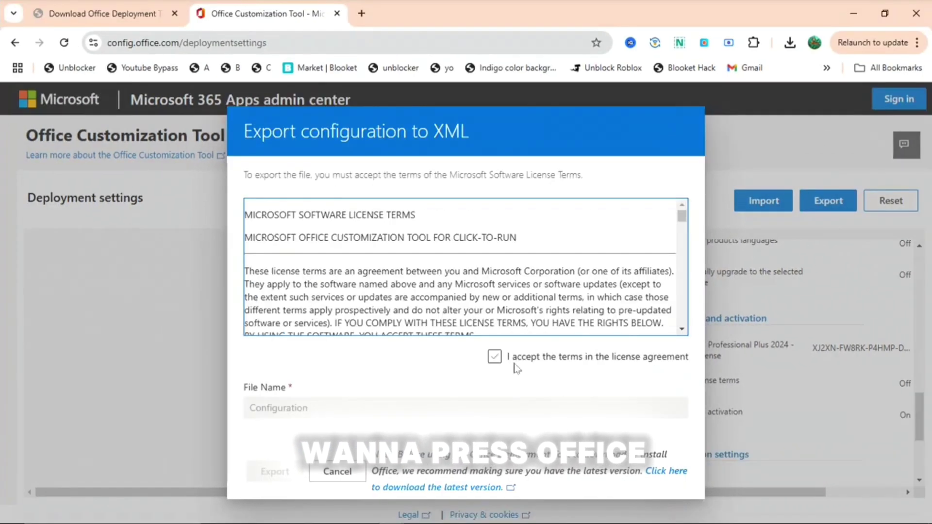
click(495, 358)
click(275, 472)
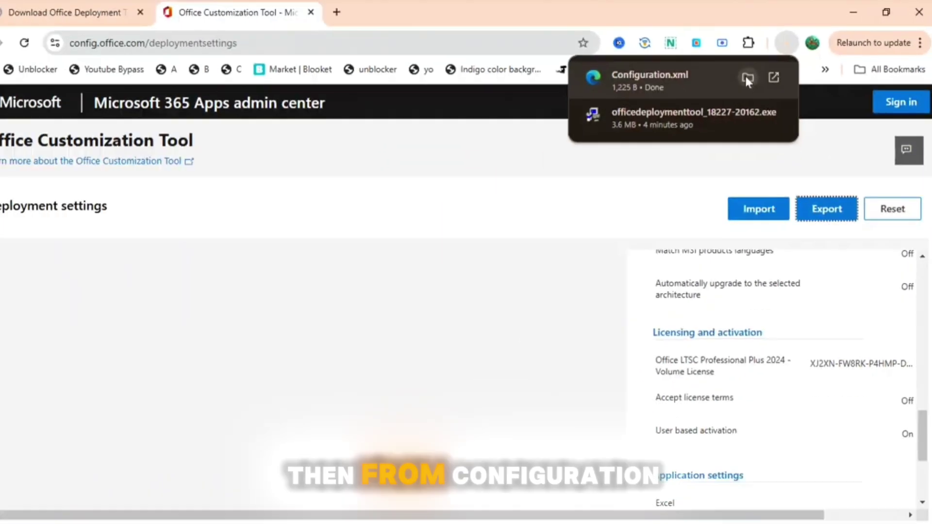
- Copy the downloaded Configuration file into the desktop Office folder next to setup
click(747, 79)
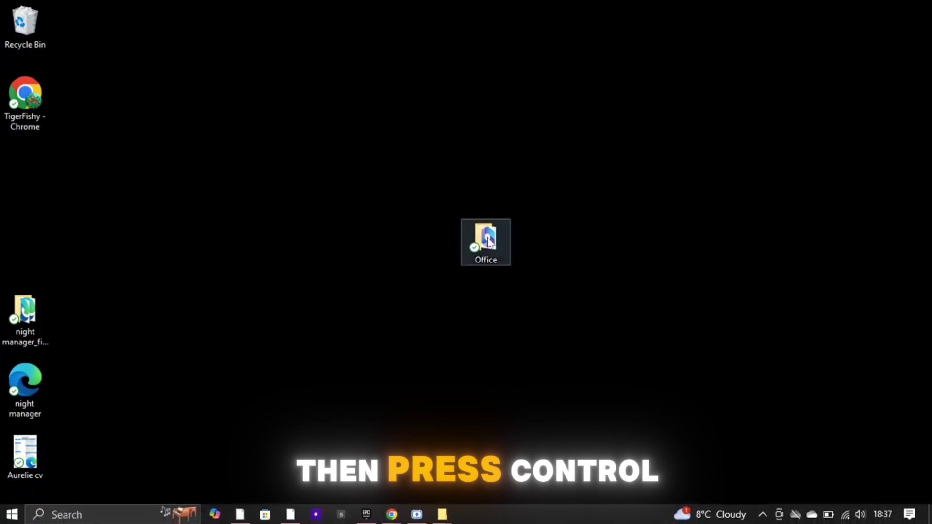
double_click(486, 240)
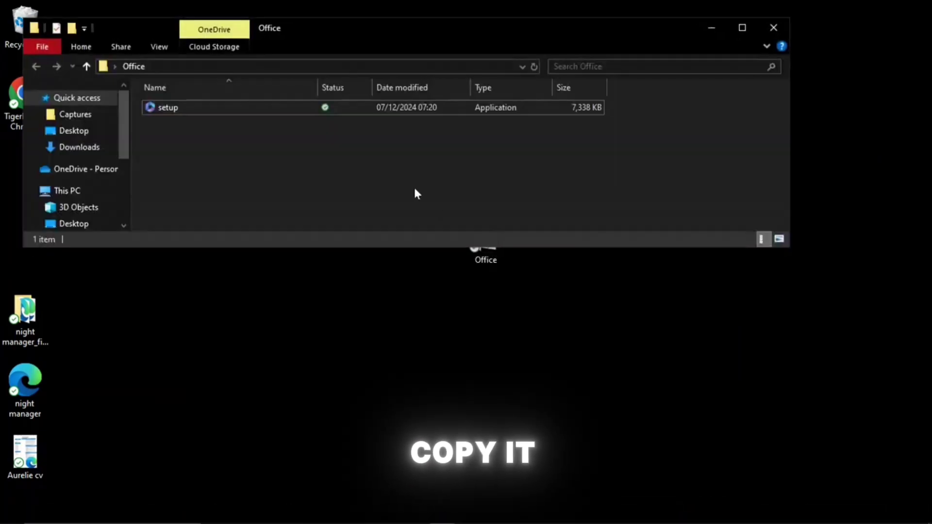
key(ctrl+v)
click(712, 27)
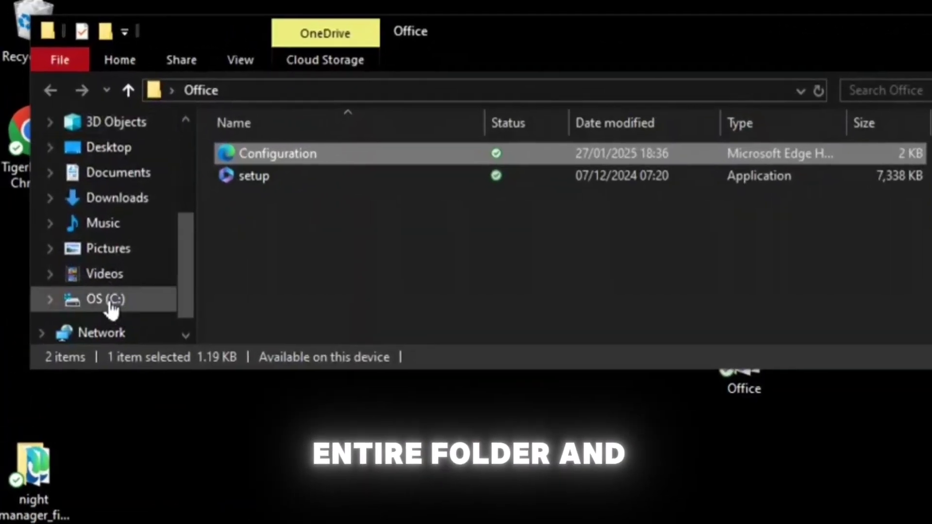
- Paste the Office folder into the root of the C: drive, replacing existing files, and copy its path
click(109, 309)
key(ctrl+v)
click(590, 243)
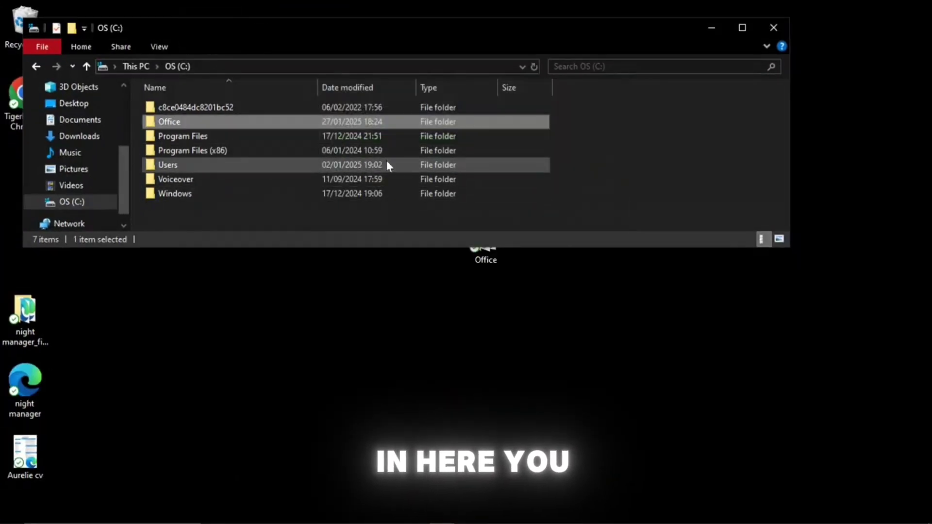
double_click(212, 122)
click(266, 66)
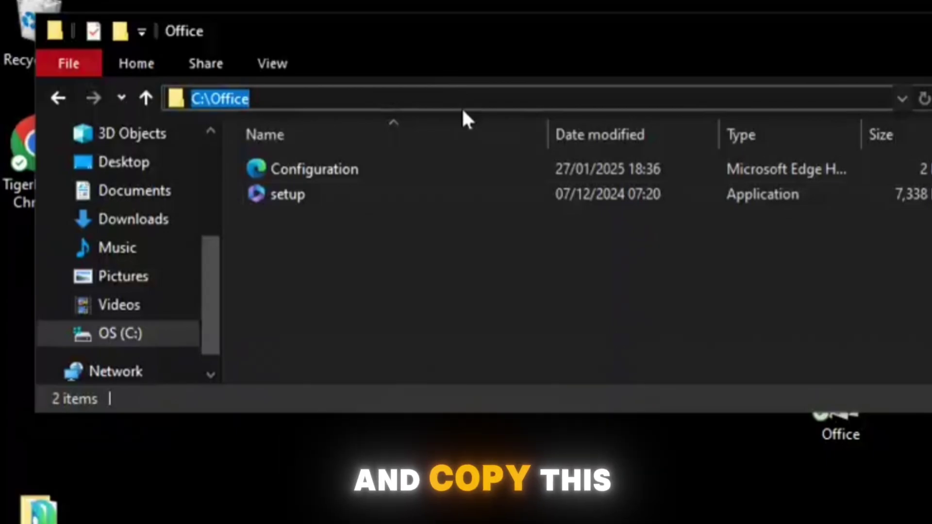
- Launch Command Prompt from the taskbar search and change directory to C:\Office
click(129, 514)
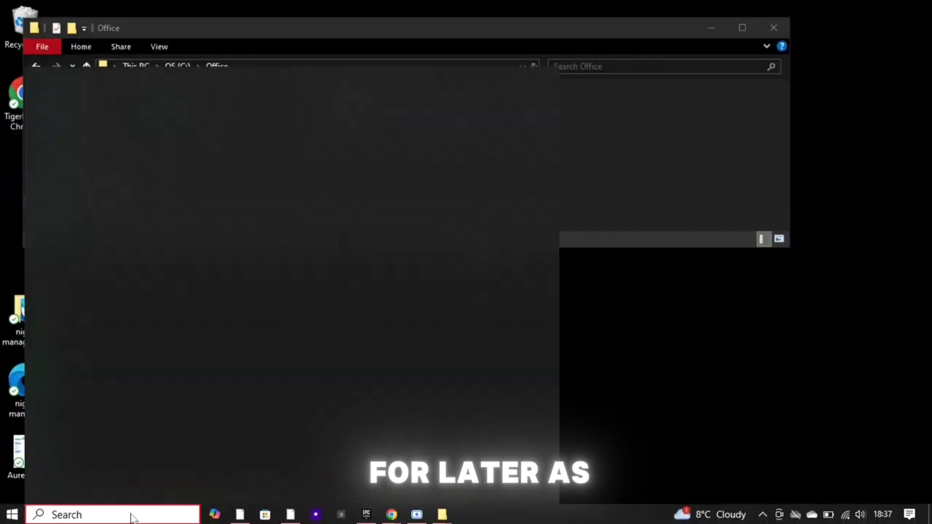
text(cmd)
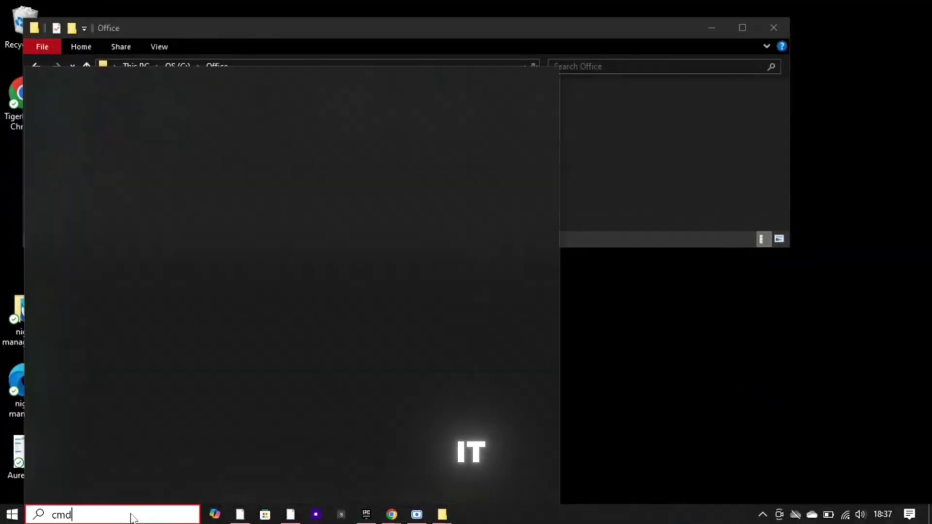
click(123, 140)
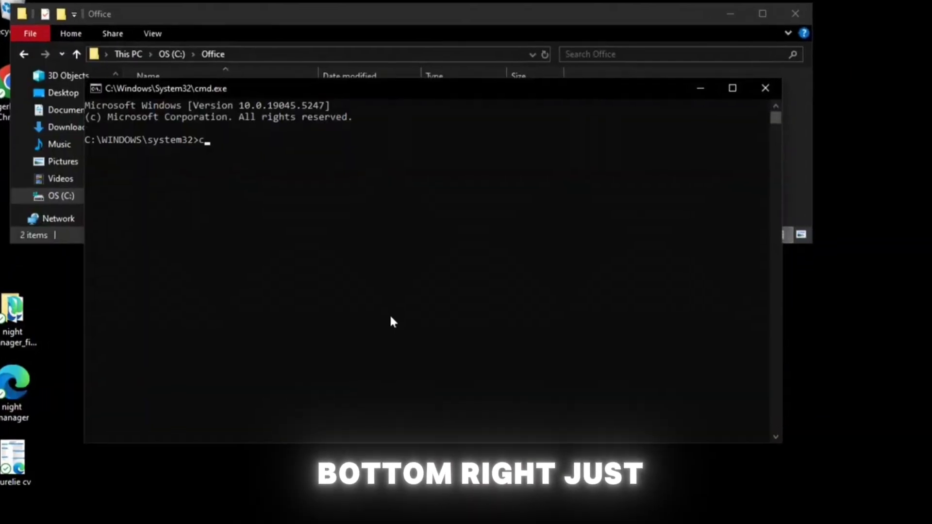
text(cd C:\Office)
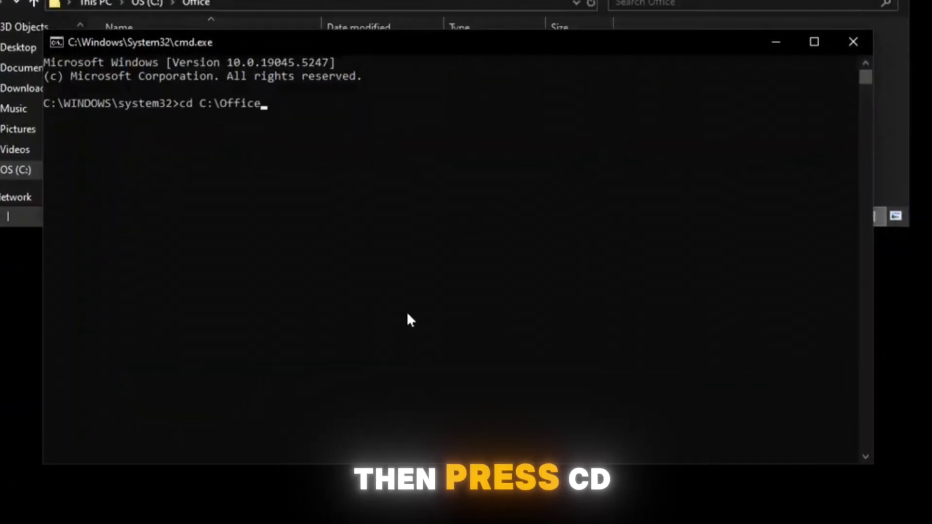
key(Return)
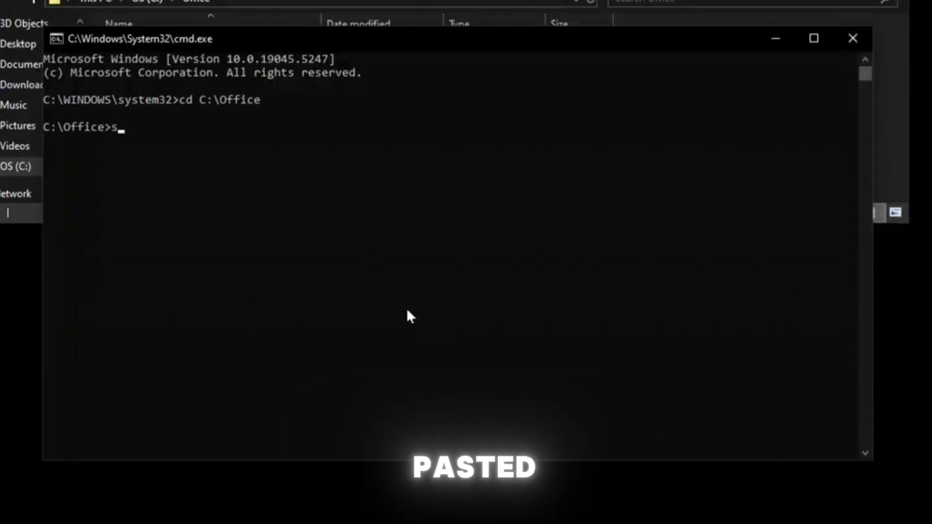
text(setup /configure co)
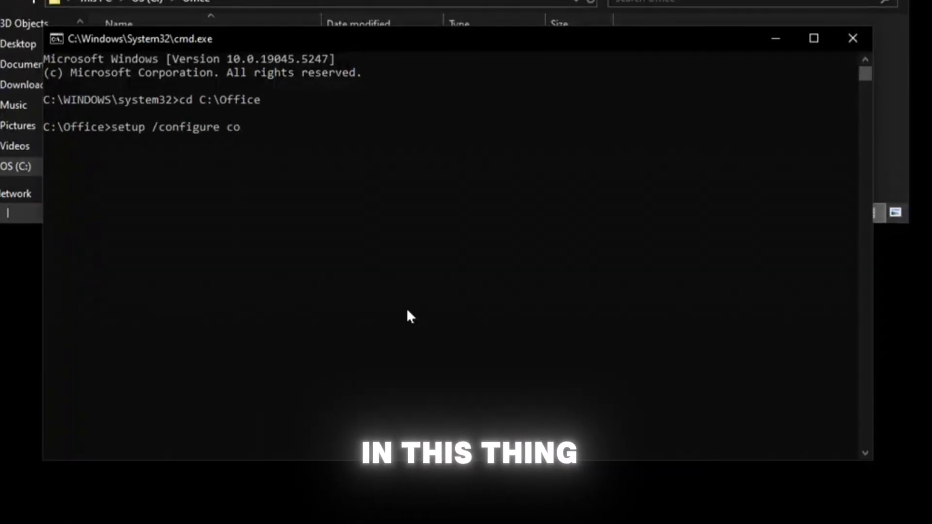
text(nfiguration)
- Run setup /configure Configuration.xml, which returns a 'Couldn't install' configuration-file-not-found error
key(Tab)
key(Return)
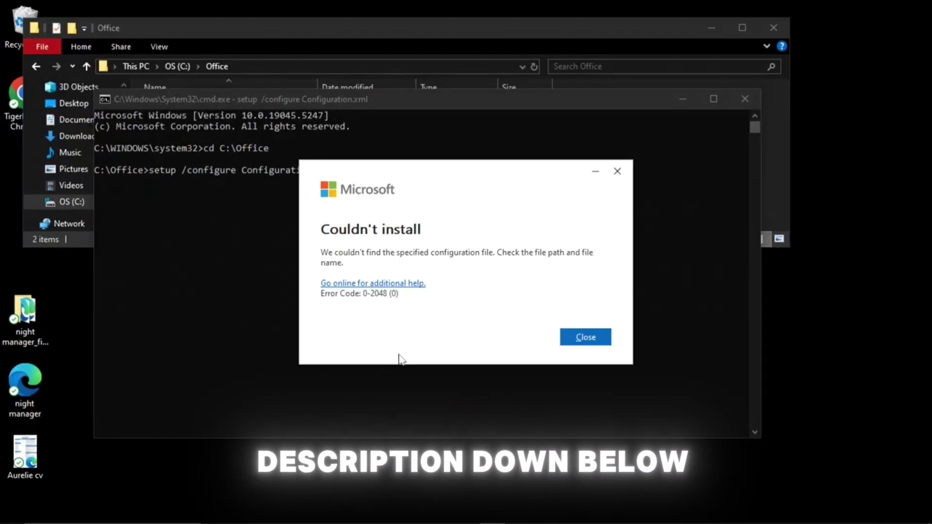